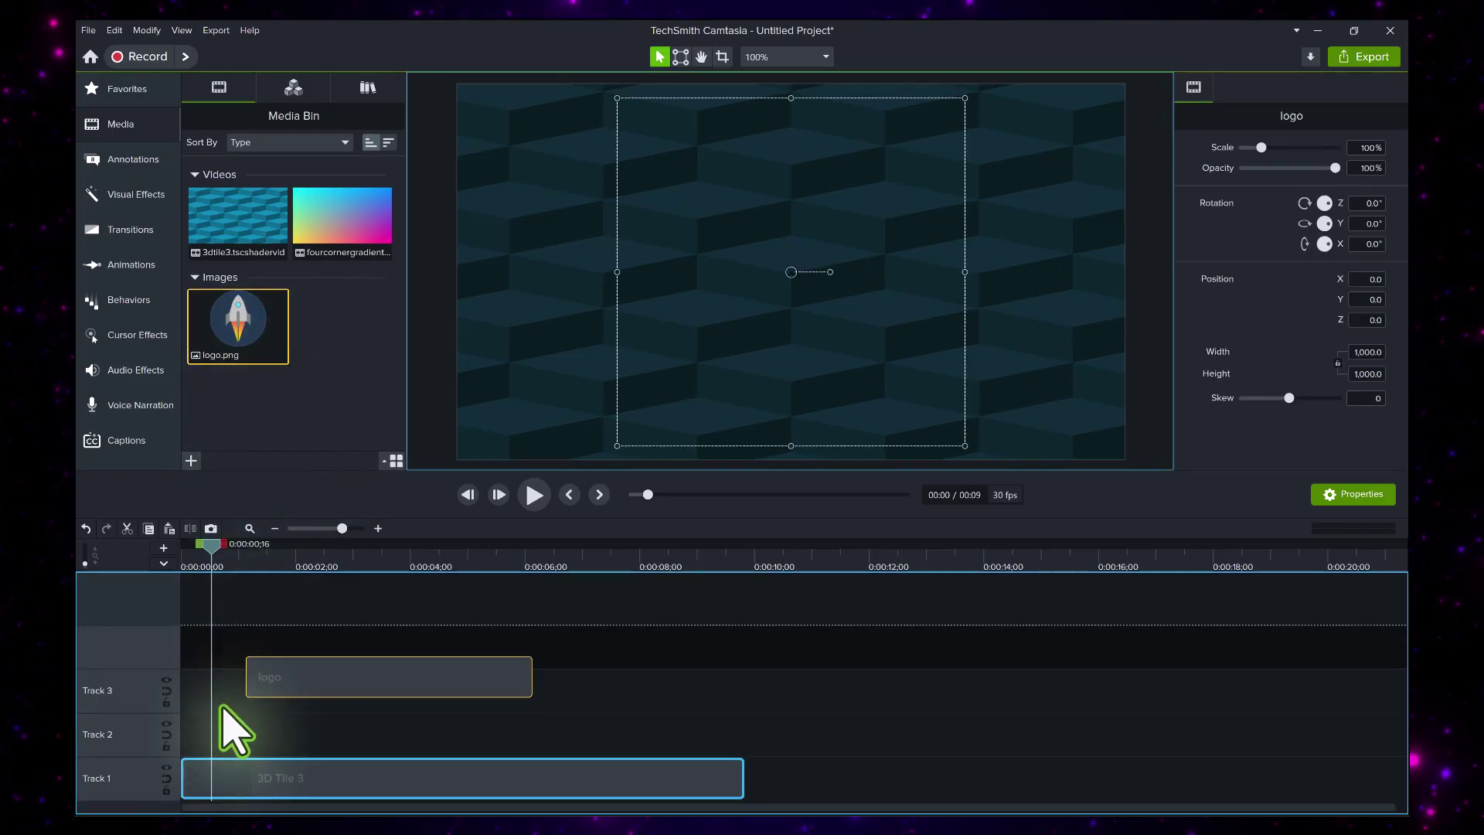
# Place logo.png on Track 2 above the background and show the Shapes annotations.
pyautogui.moveTo(247, 336); pyautogui.dragTo(215, 742)
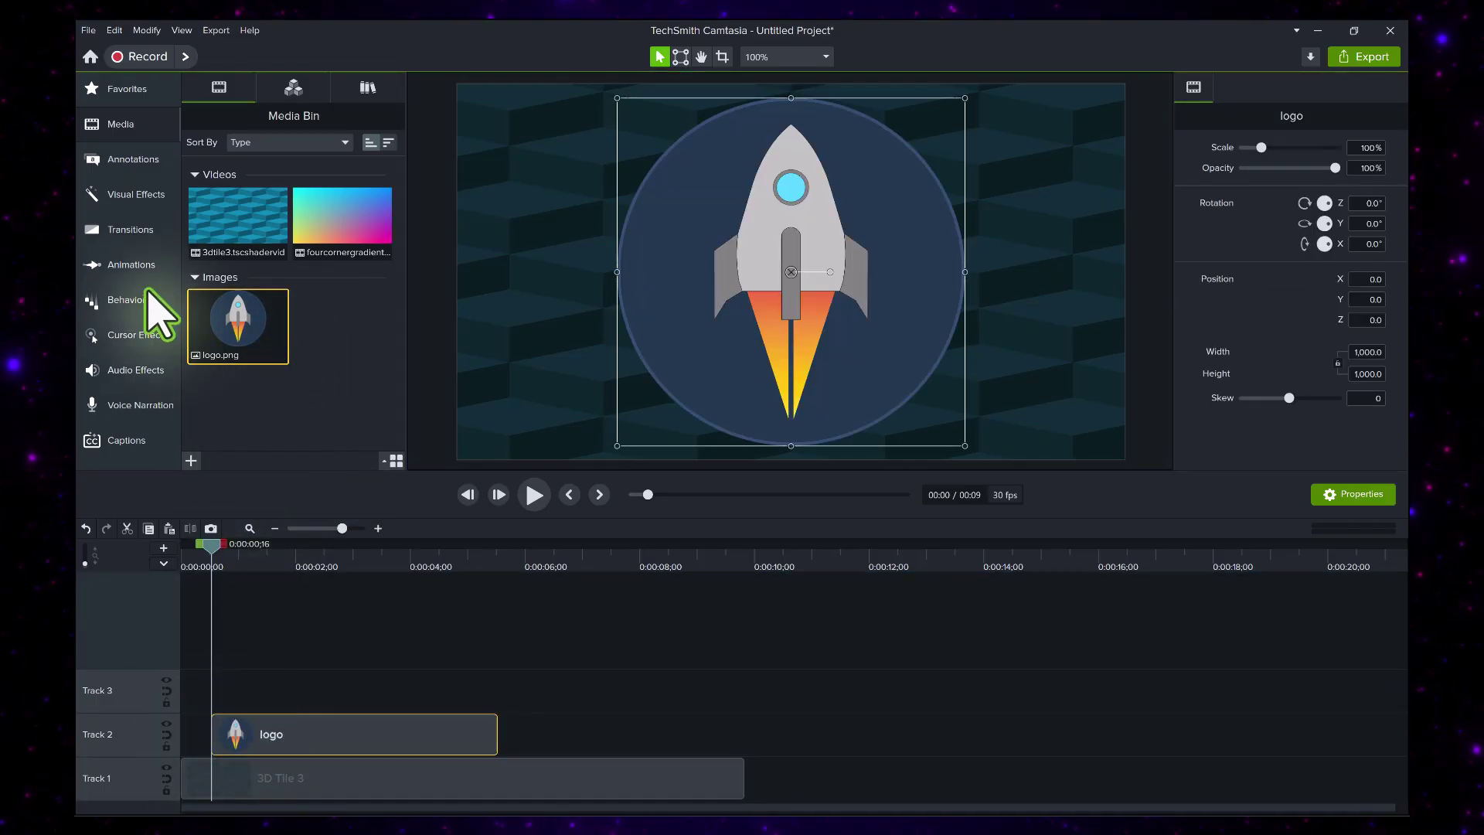
pyautogui.click(133, 159)
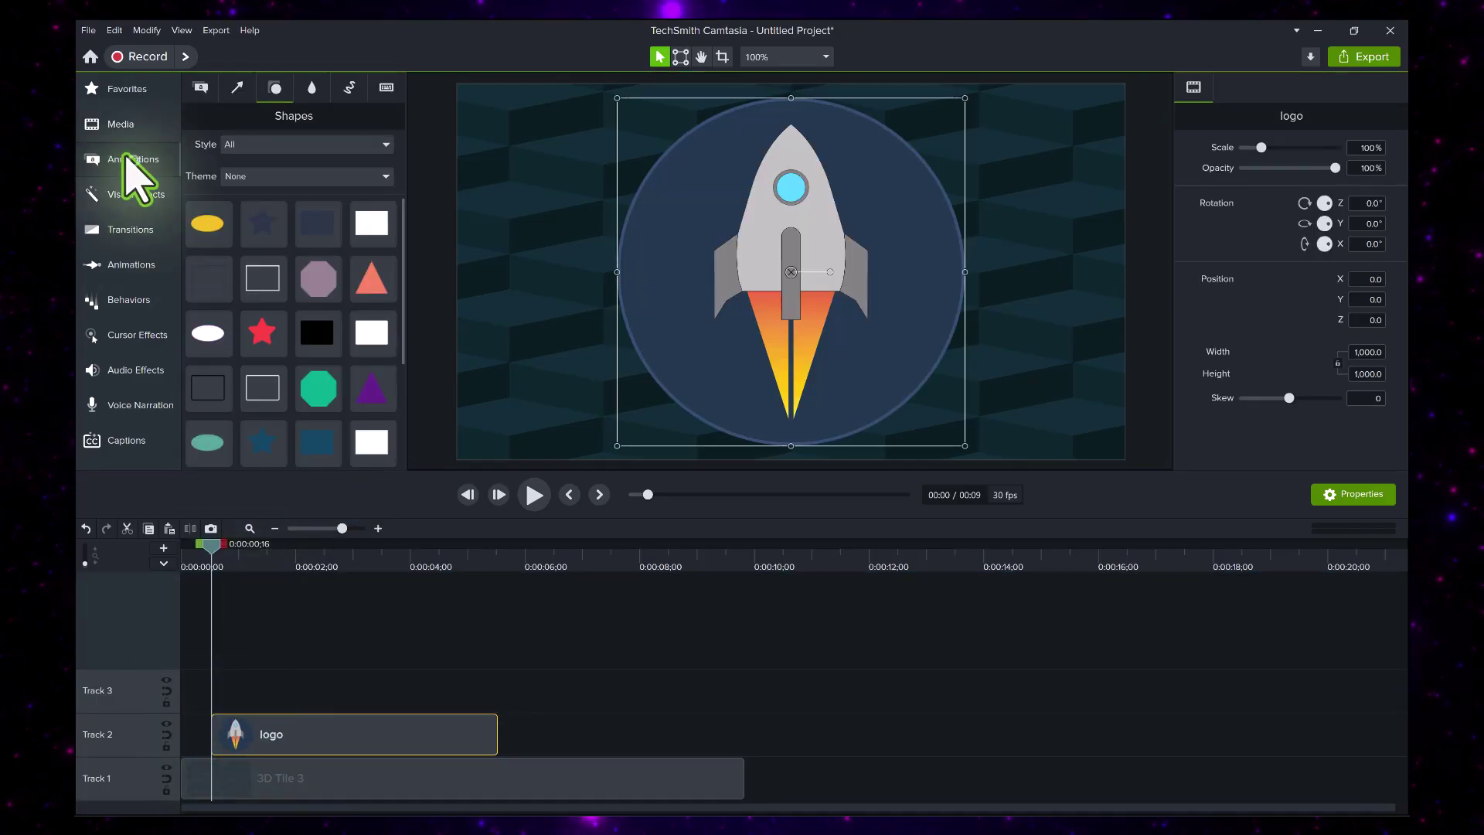
pyautogui.click(278, 88)
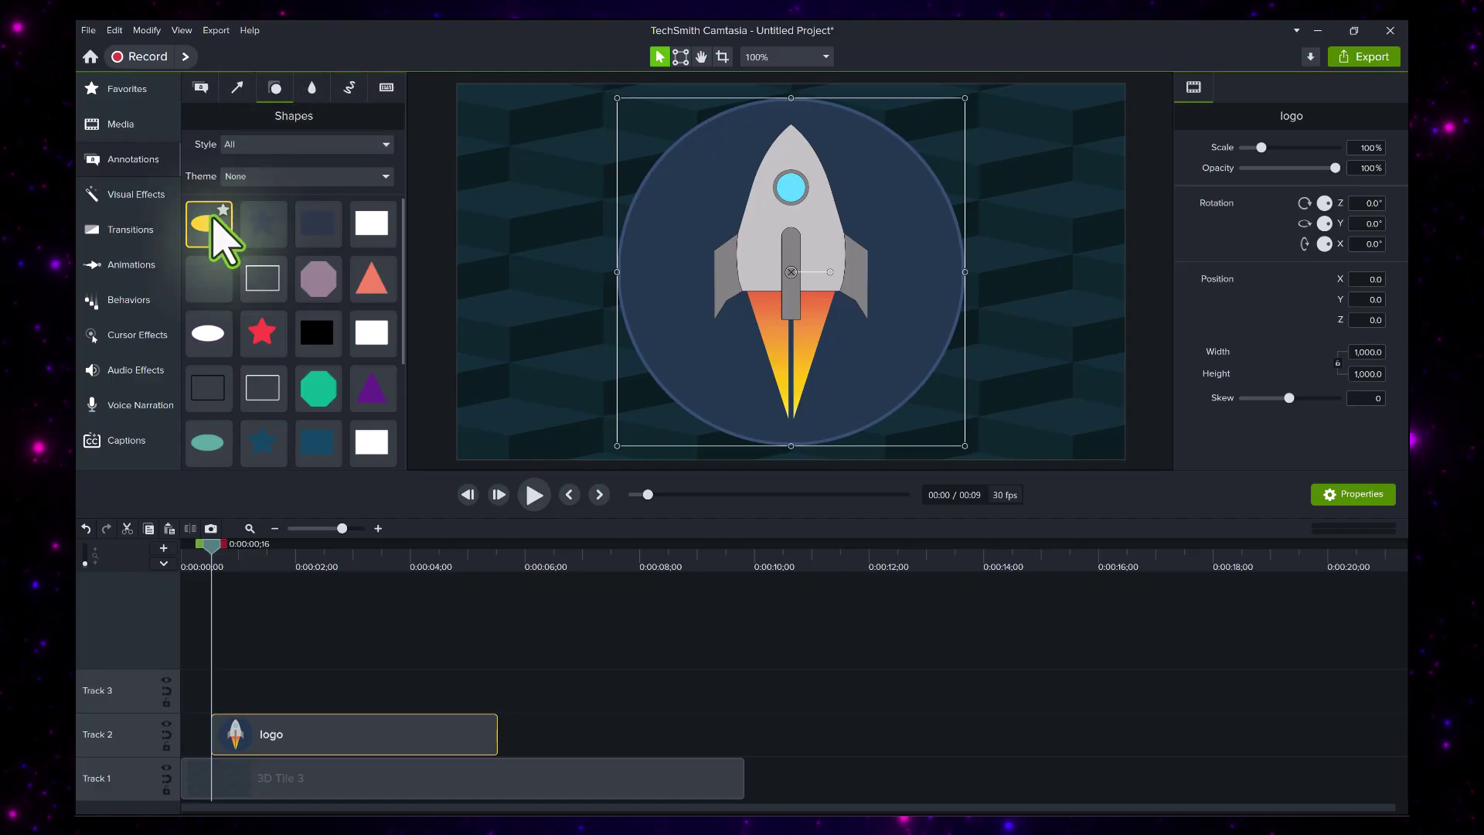
# Add a yellow ellipse over the rocket logo and stretch it into a circle covering the whole logo.
pyautogui.moveTo(220, 238); pyautogui.dragTo(795, 269)
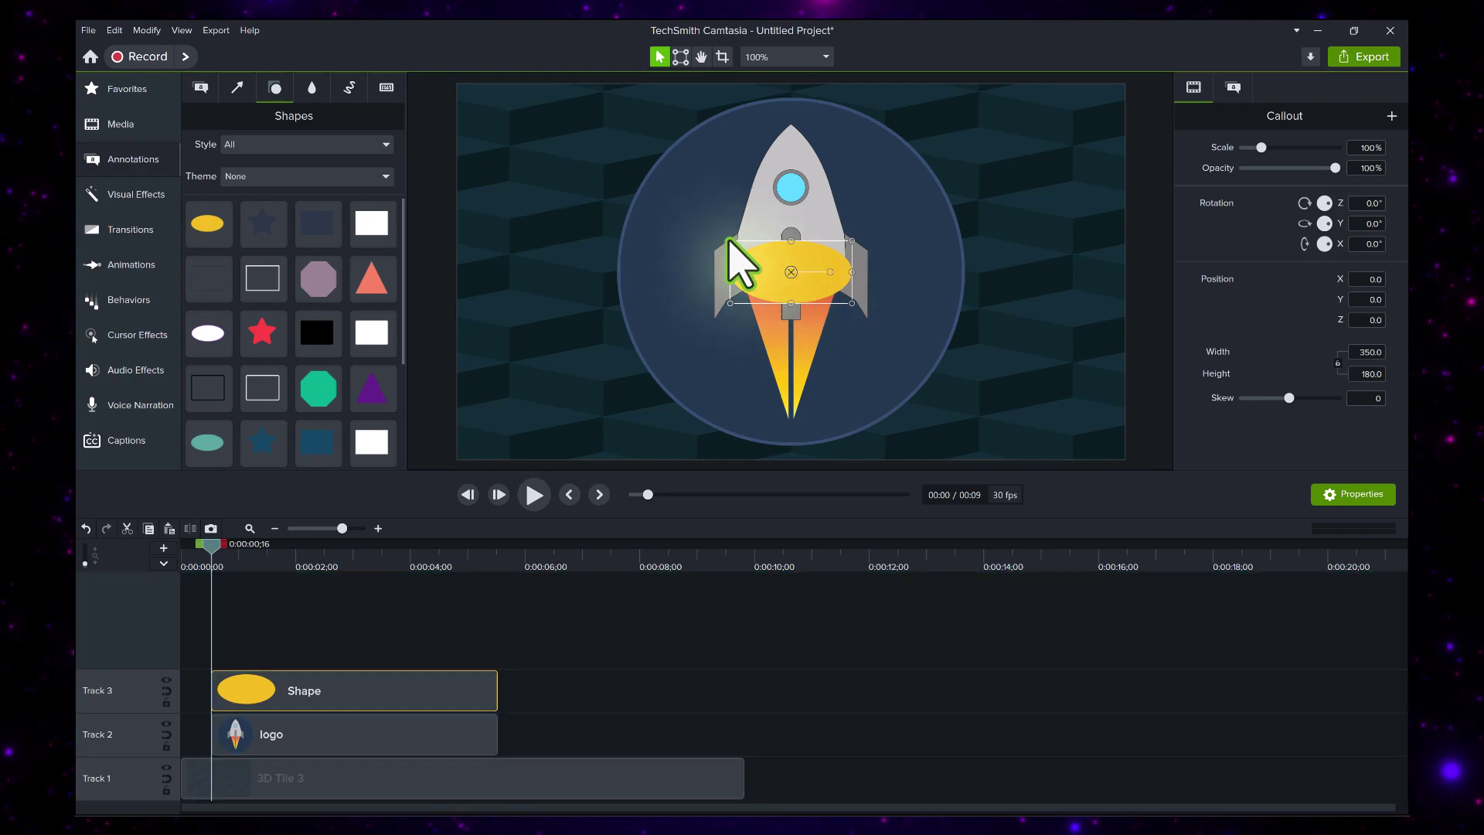
pyautogui.moveTo(730, 242); pyautogui.dragTo(615, 98)
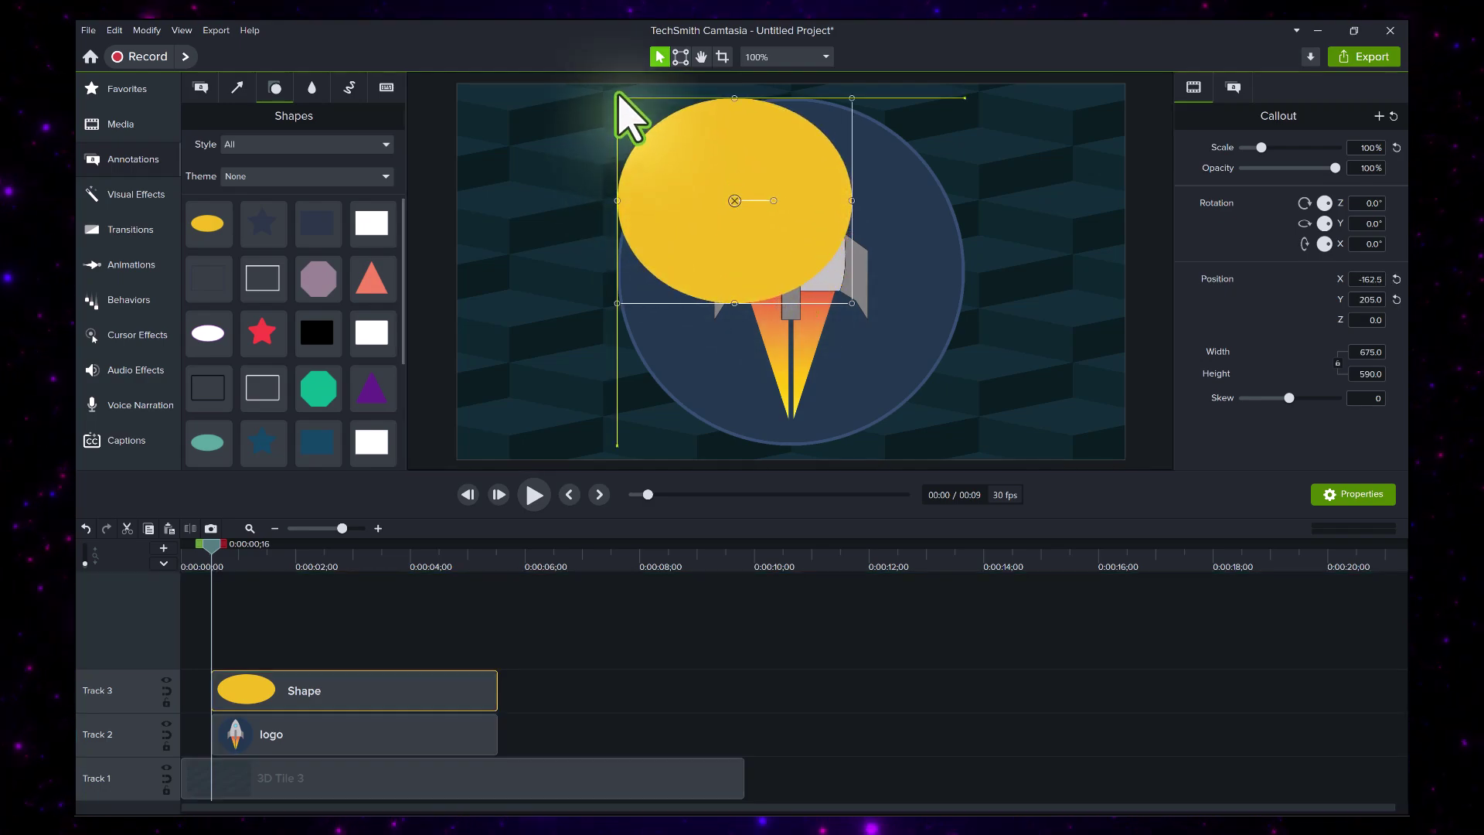
pyautogui.moveTo(853, 304); pyautogui.dragTo(965, 459)
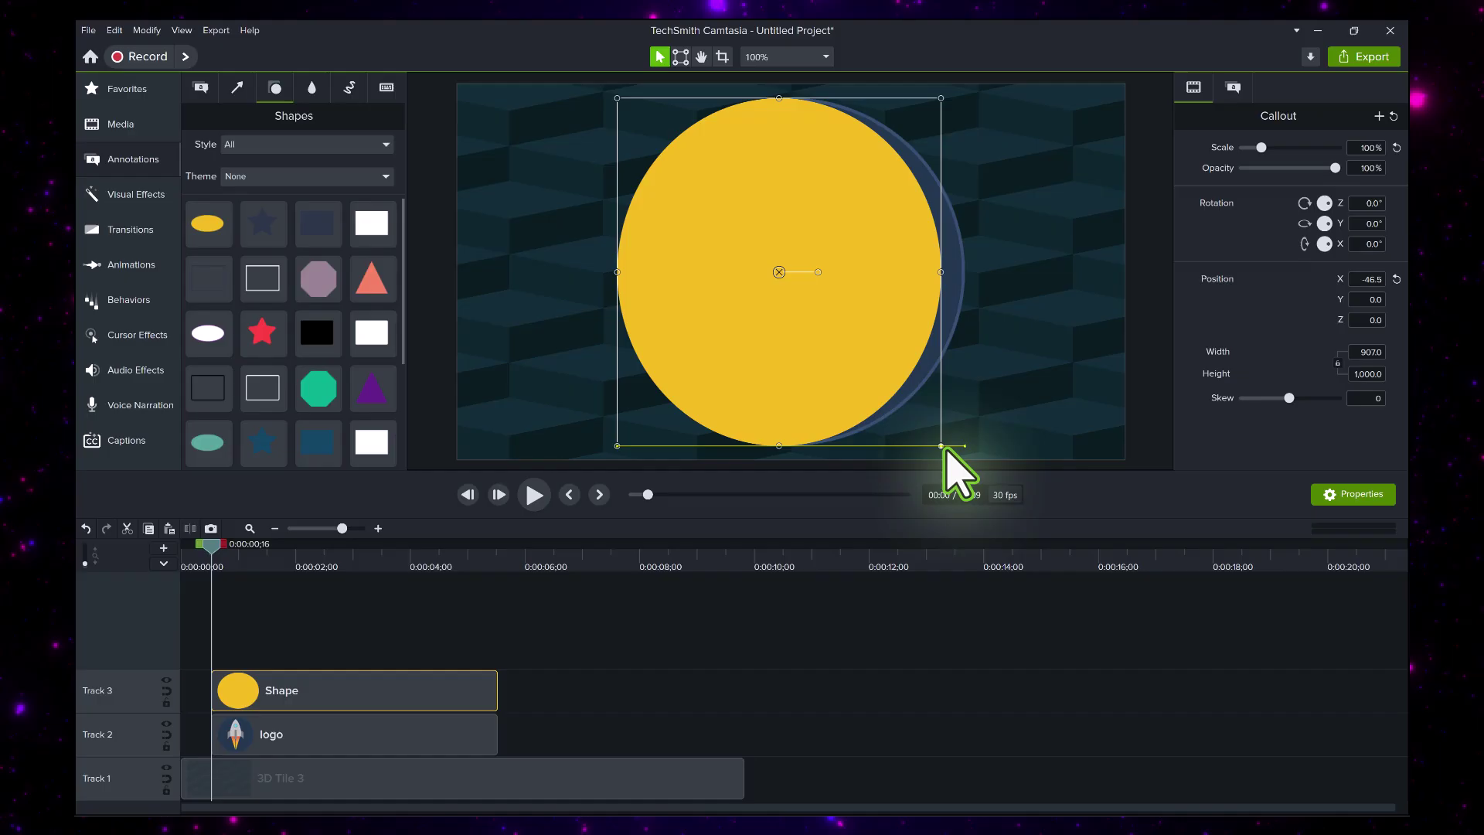
pyautogui.click(499, 649)
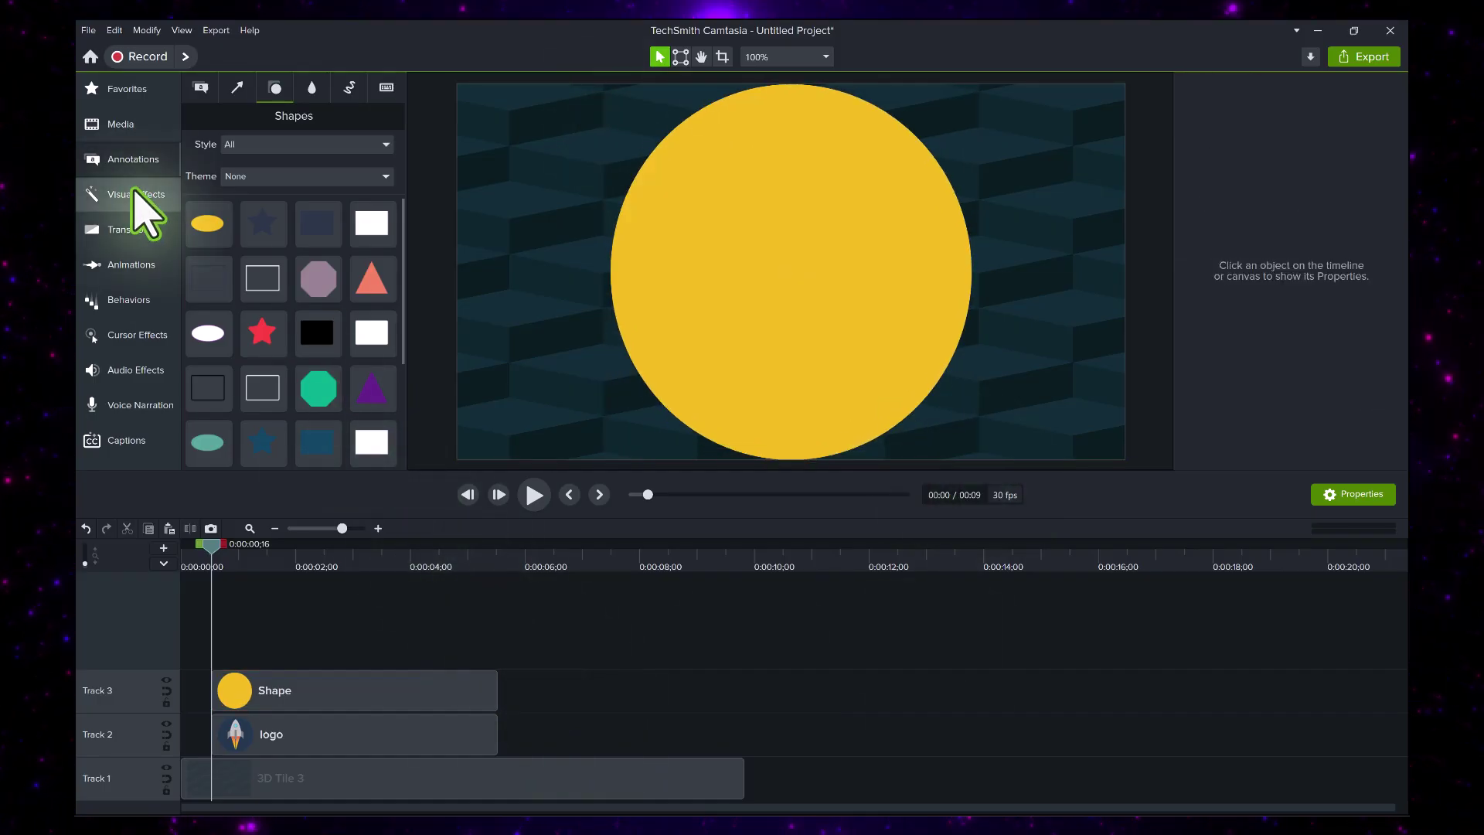
# Apply the Media Matte visual effect to the yellow circle's Shape clip on Track 3.
pyautogui.click(135, 194)
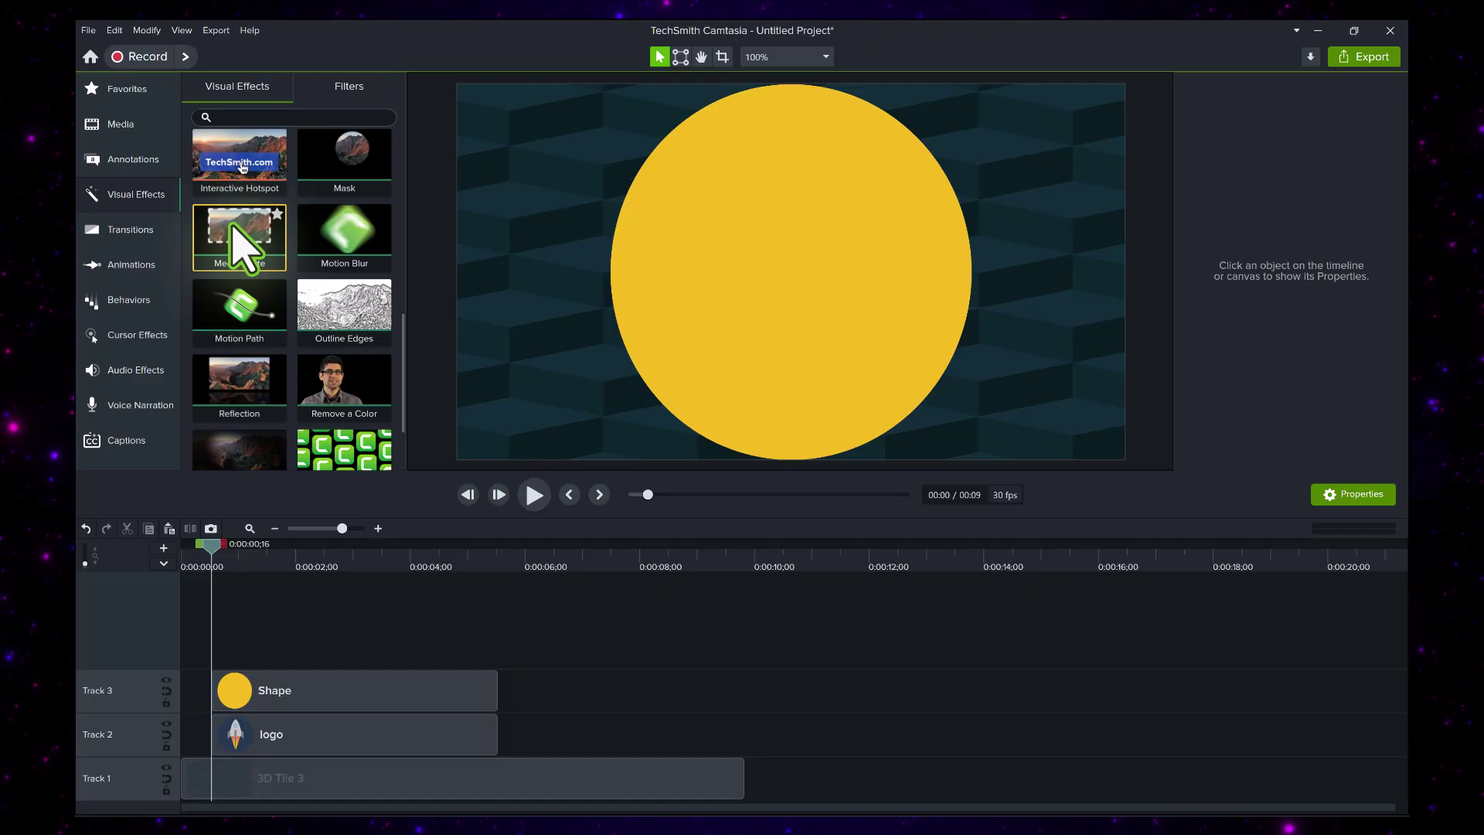
pyautogui.moveTo(239, 243); pyautogui.dragTo(281, 695)
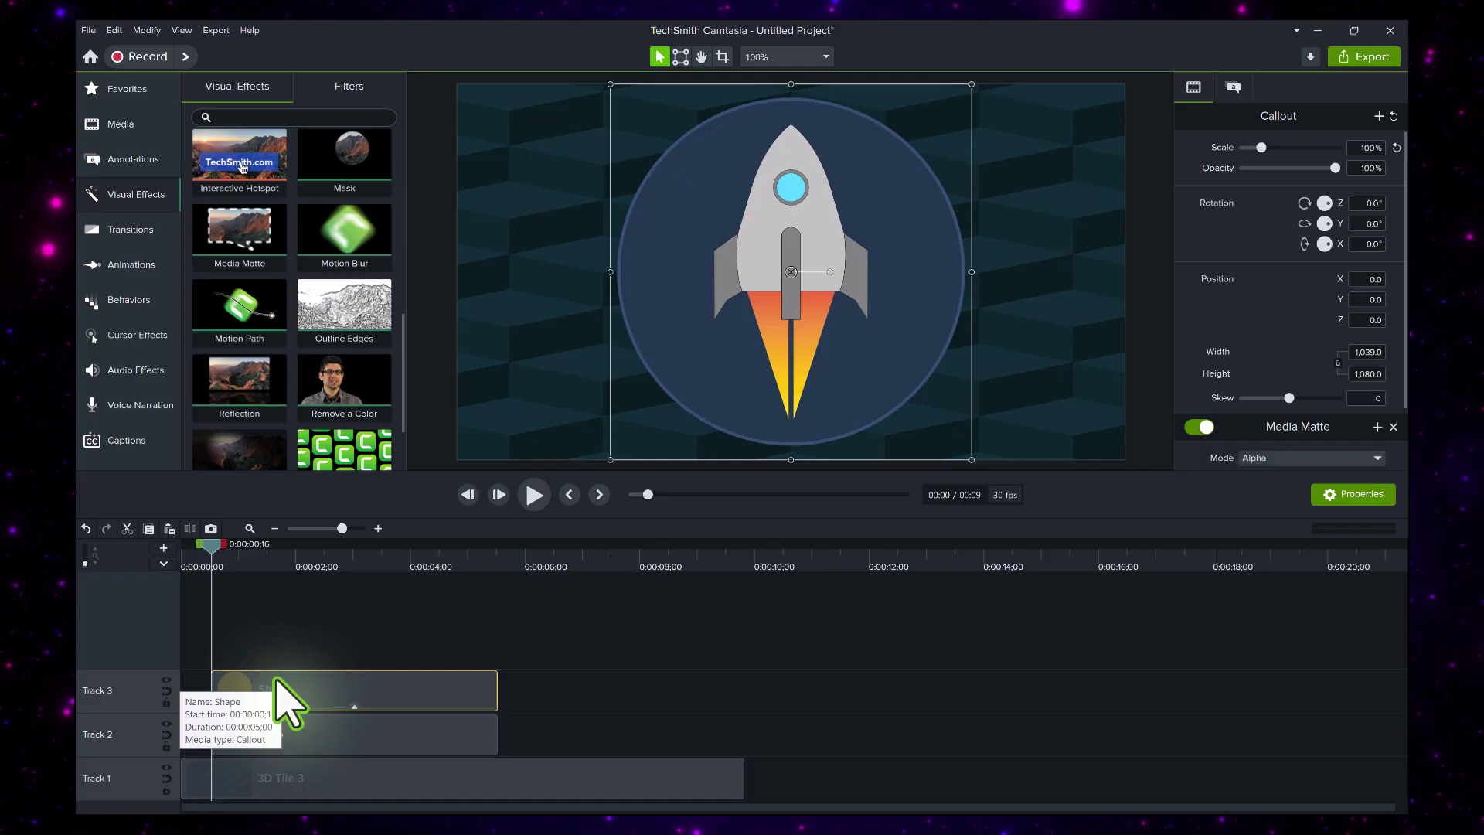
# Add a Custom animation to the Shape clip starting at the clip's beginning.
pyautogui.click(146, 267)
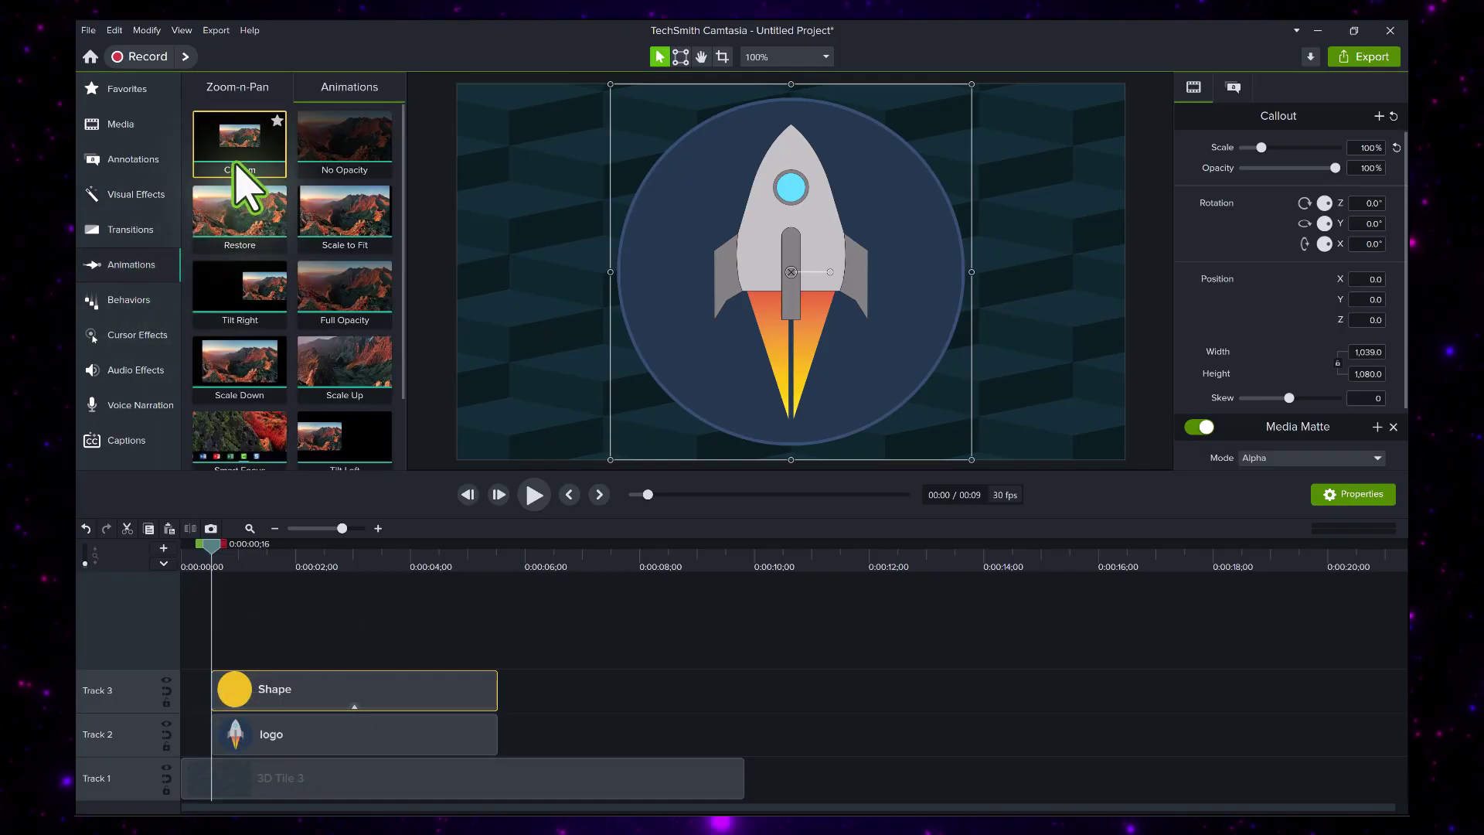
pyautogui.moveTo(237, 186)
pyautogui.mouseDown()
pyautogui.moveTo(255, 702)
pyautogui.moveTo(269, 684)
pyautogui.mouseUp()
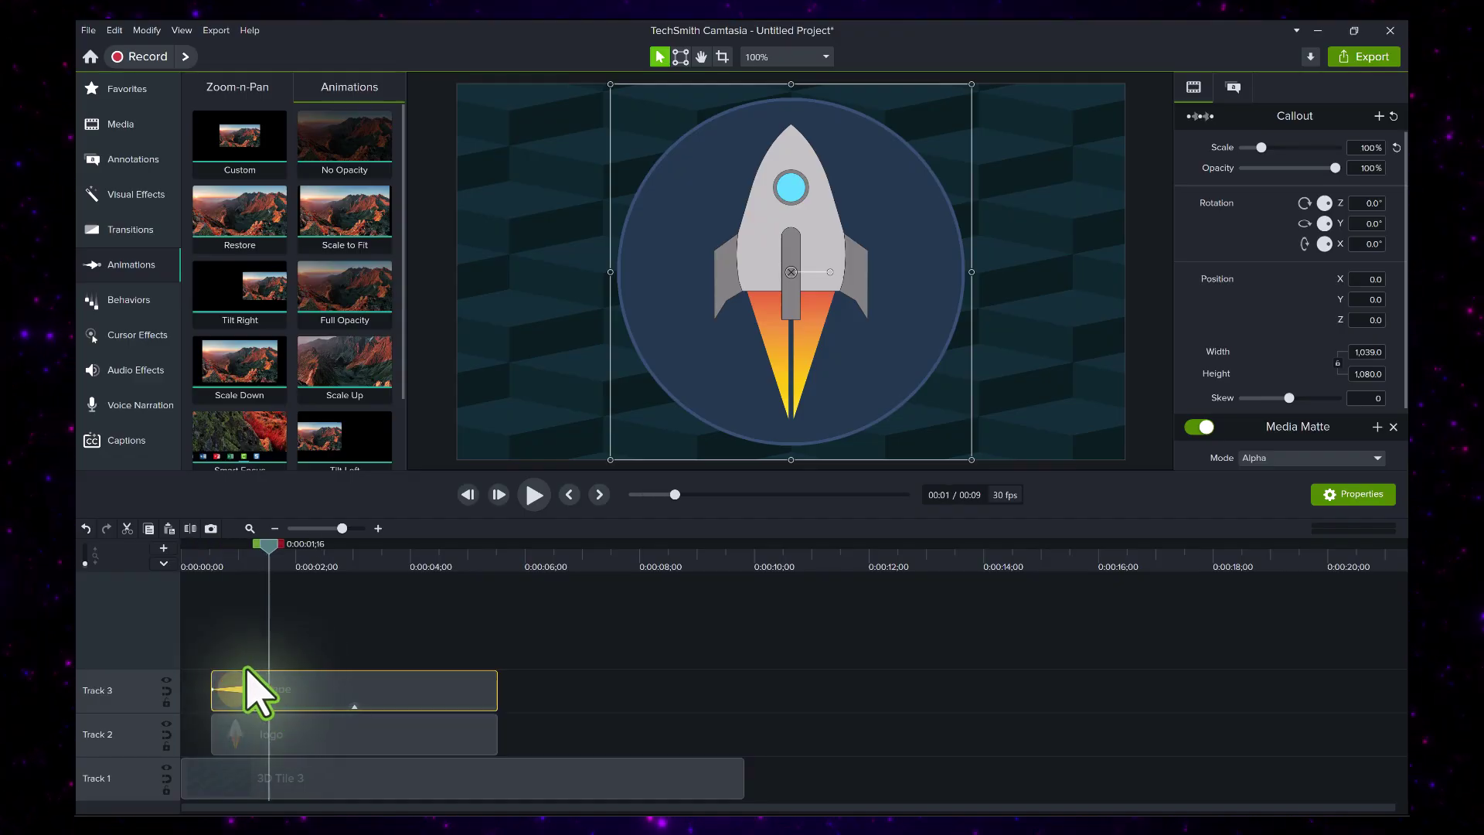
# Set the circle's opacity to 0% at the animation start and preview the fade-in.
pyautogui.click(212, 690)
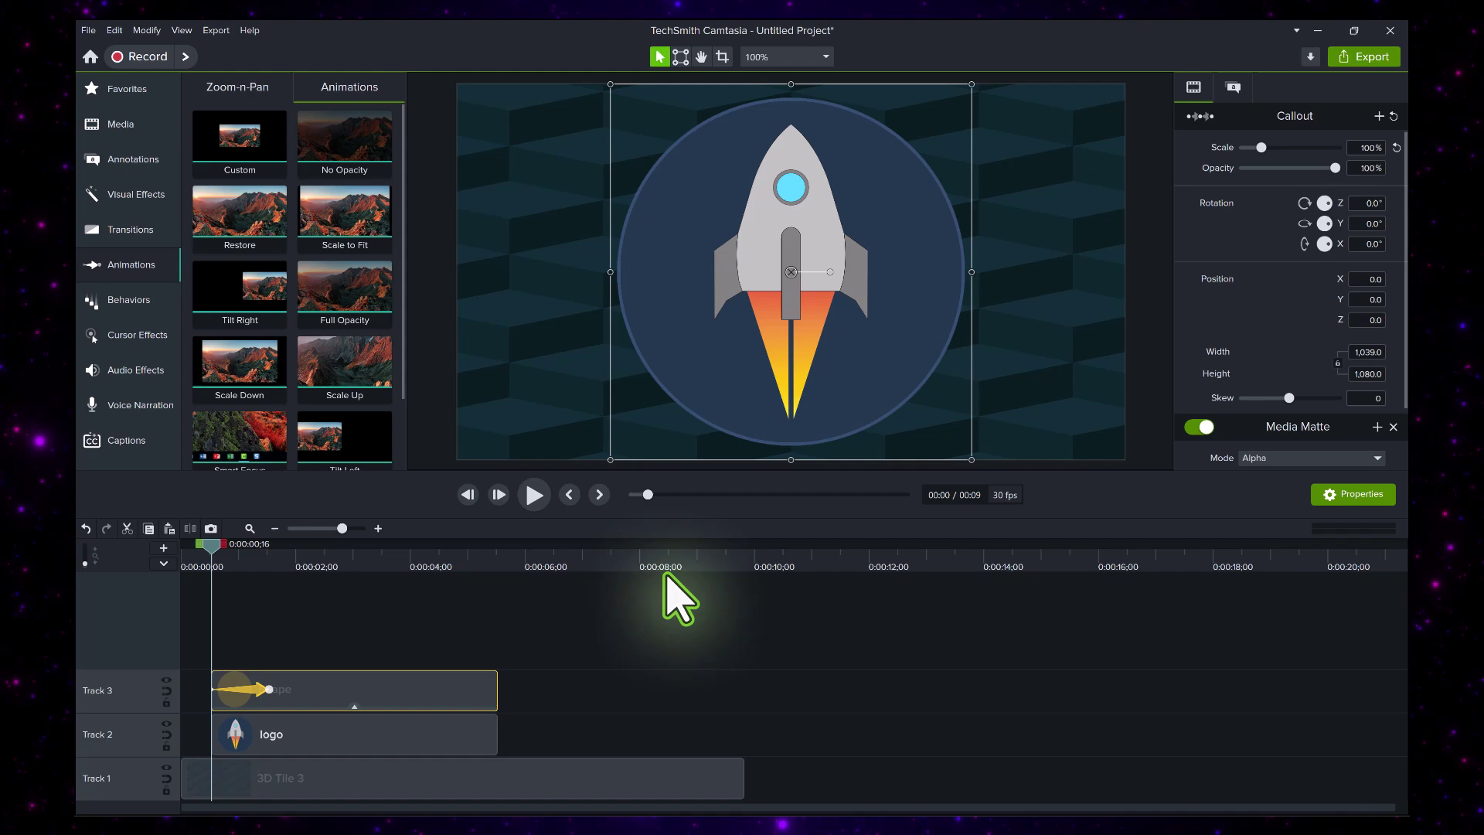
pyautogui.click(1366, 148)
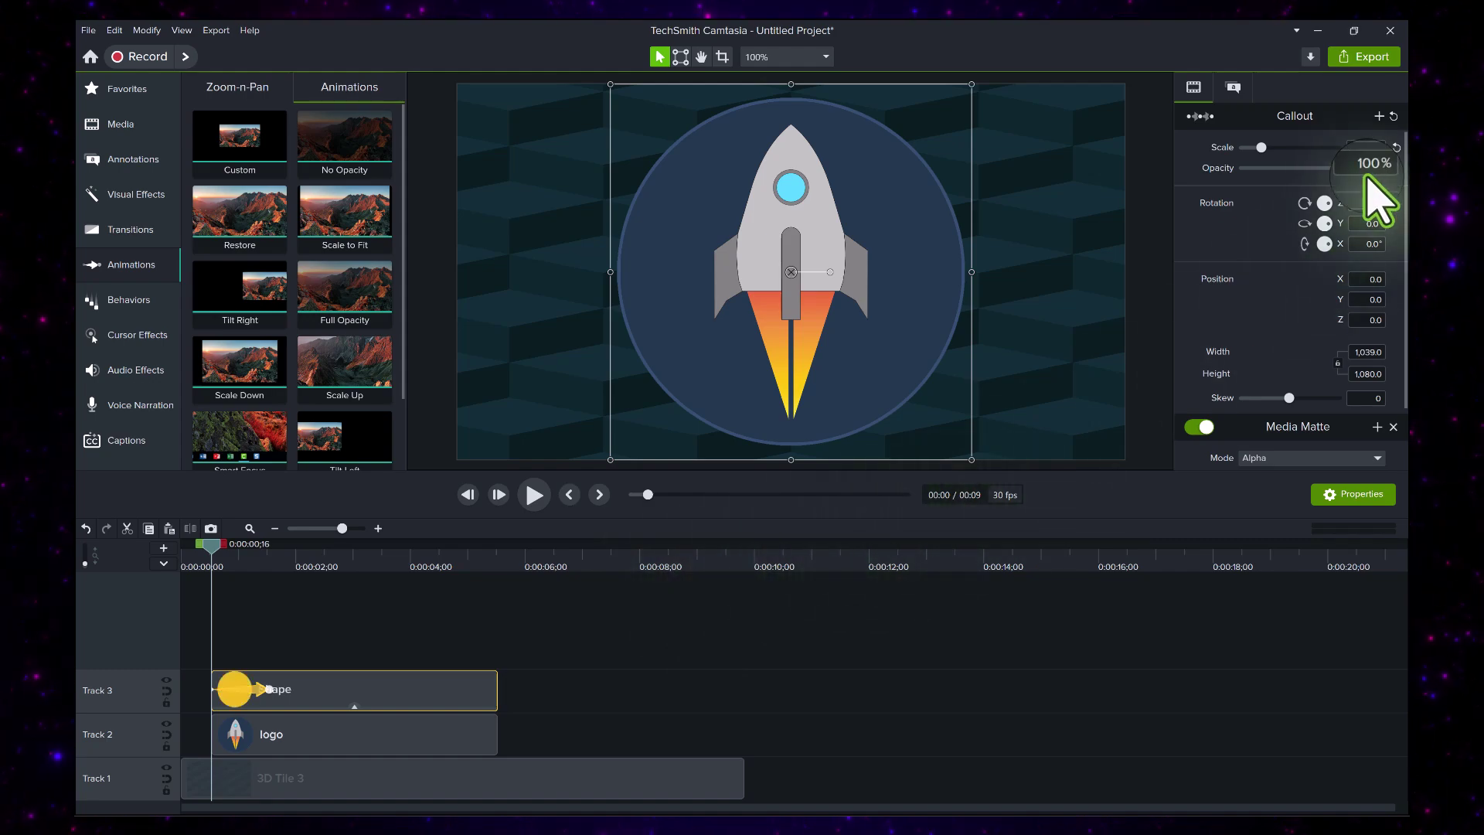
pyautogui.write('0')
pyautogui.press('Return')
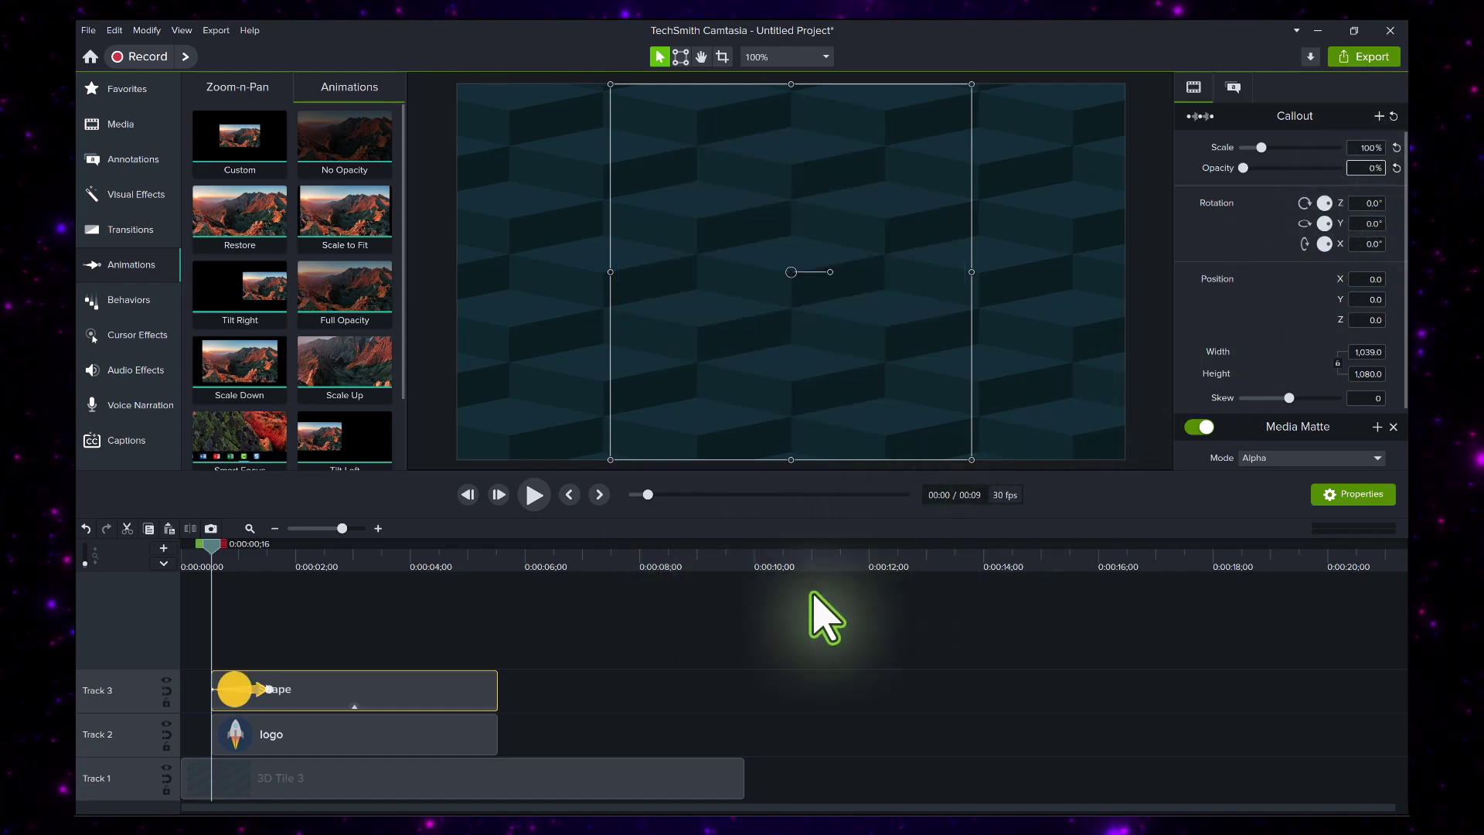
pyautogui.click(658, 568)
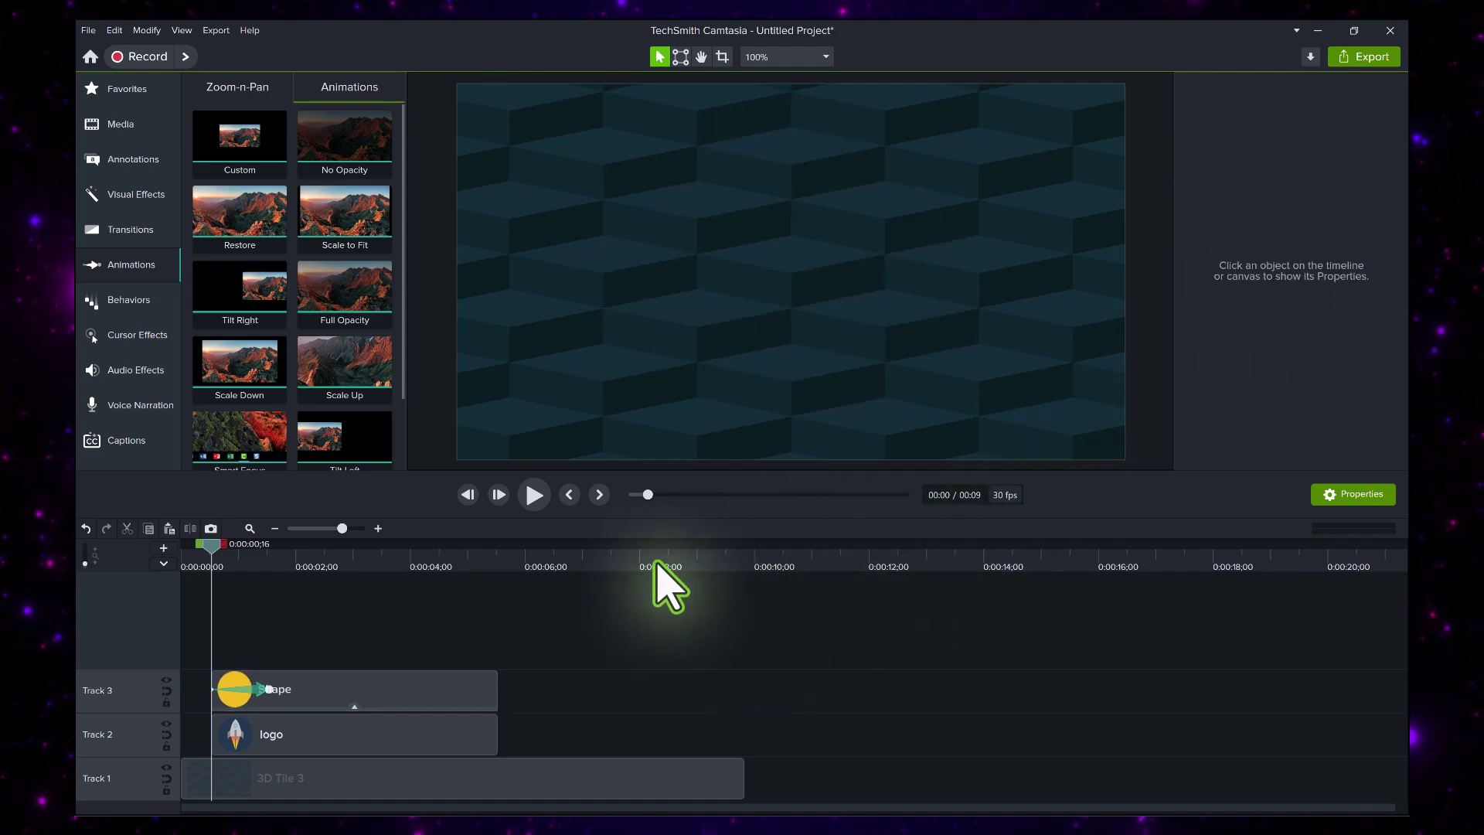
pyautogui.click(536, 496)
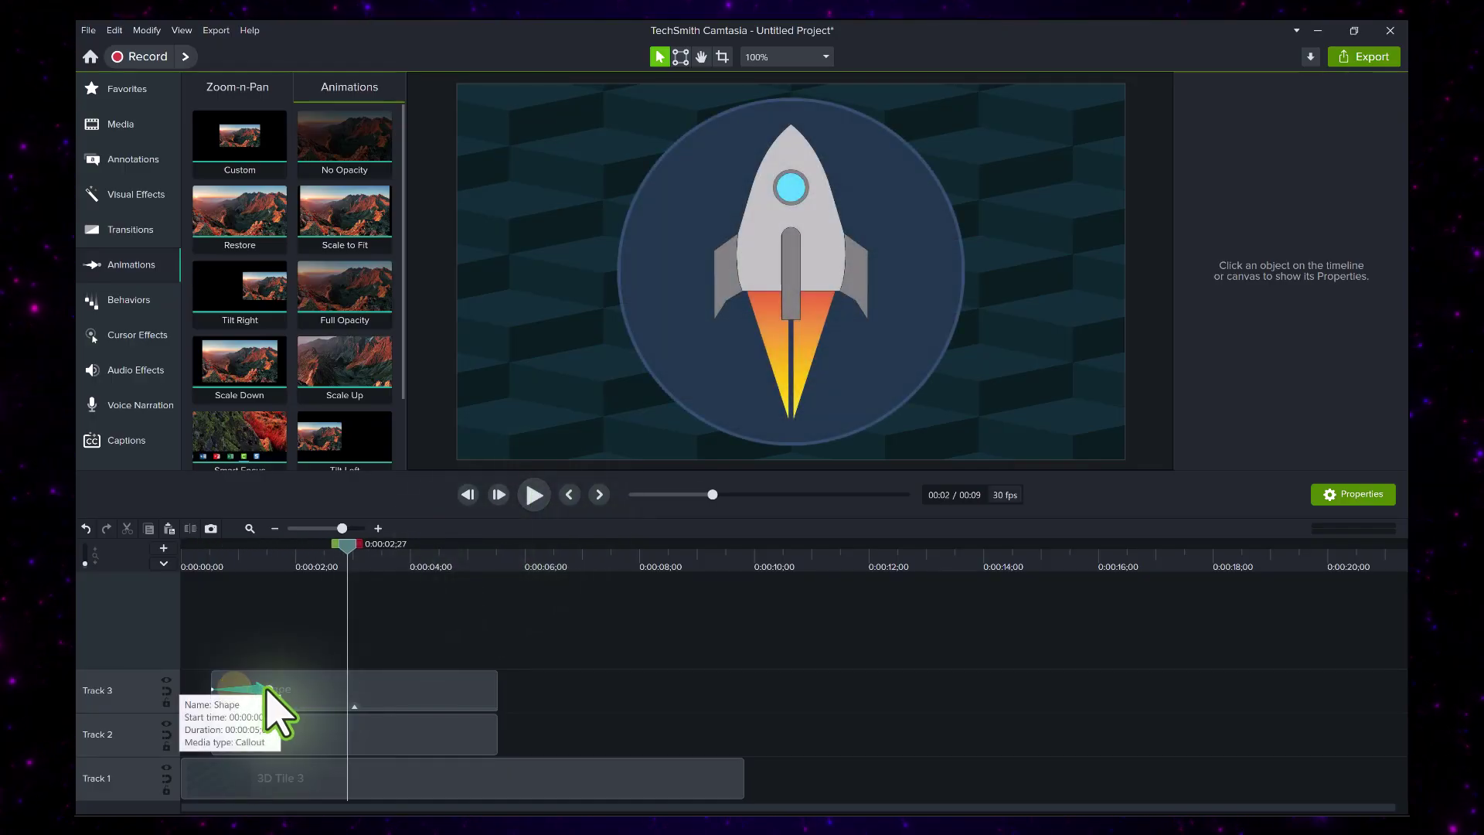
pyautogui.click(224, 713)
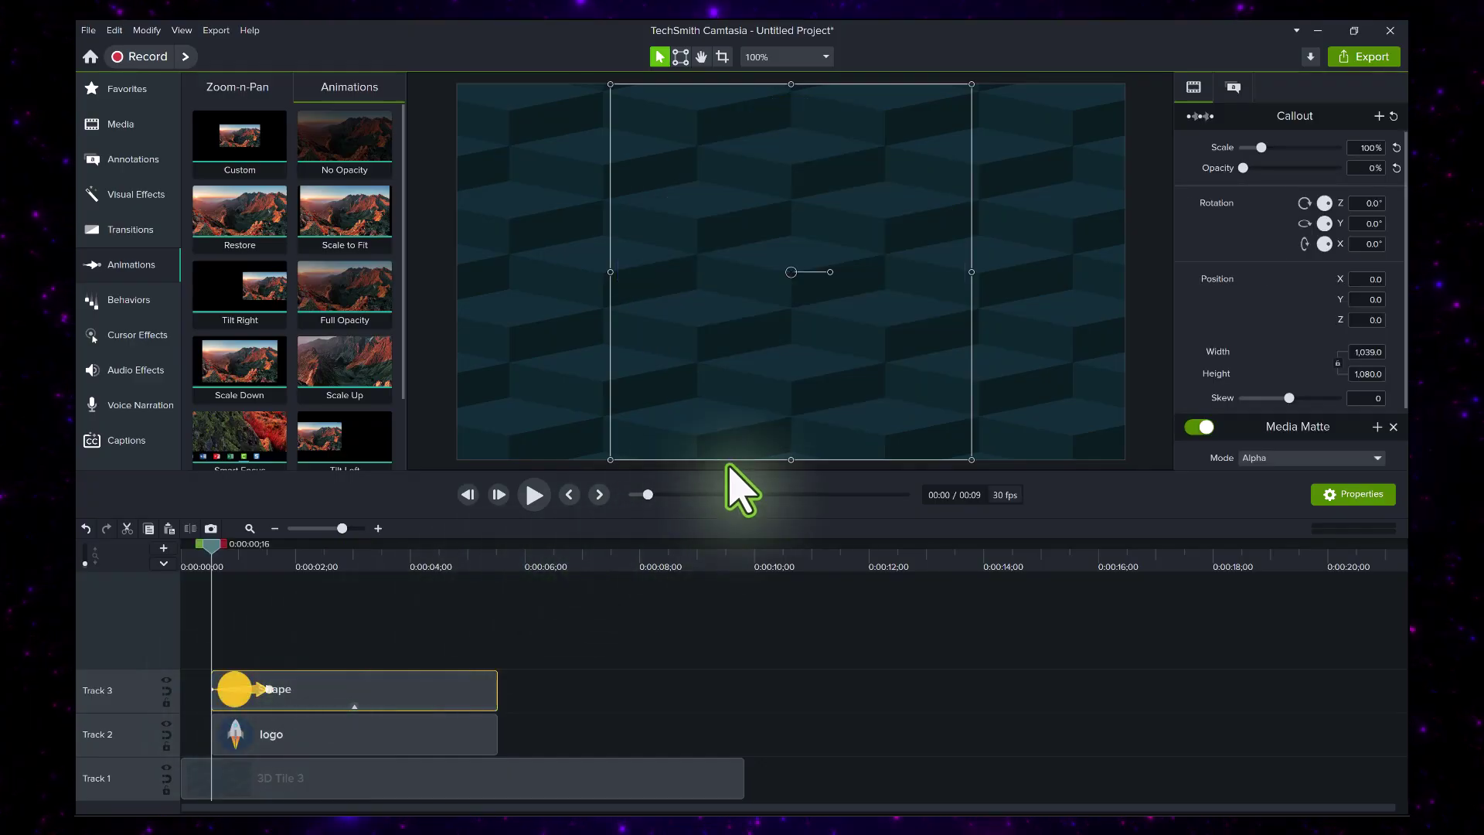
# Set the circle to 100% opacity and 1% scale at the start, then preview the growing reveal.
pyautogui.click(1367, 170)
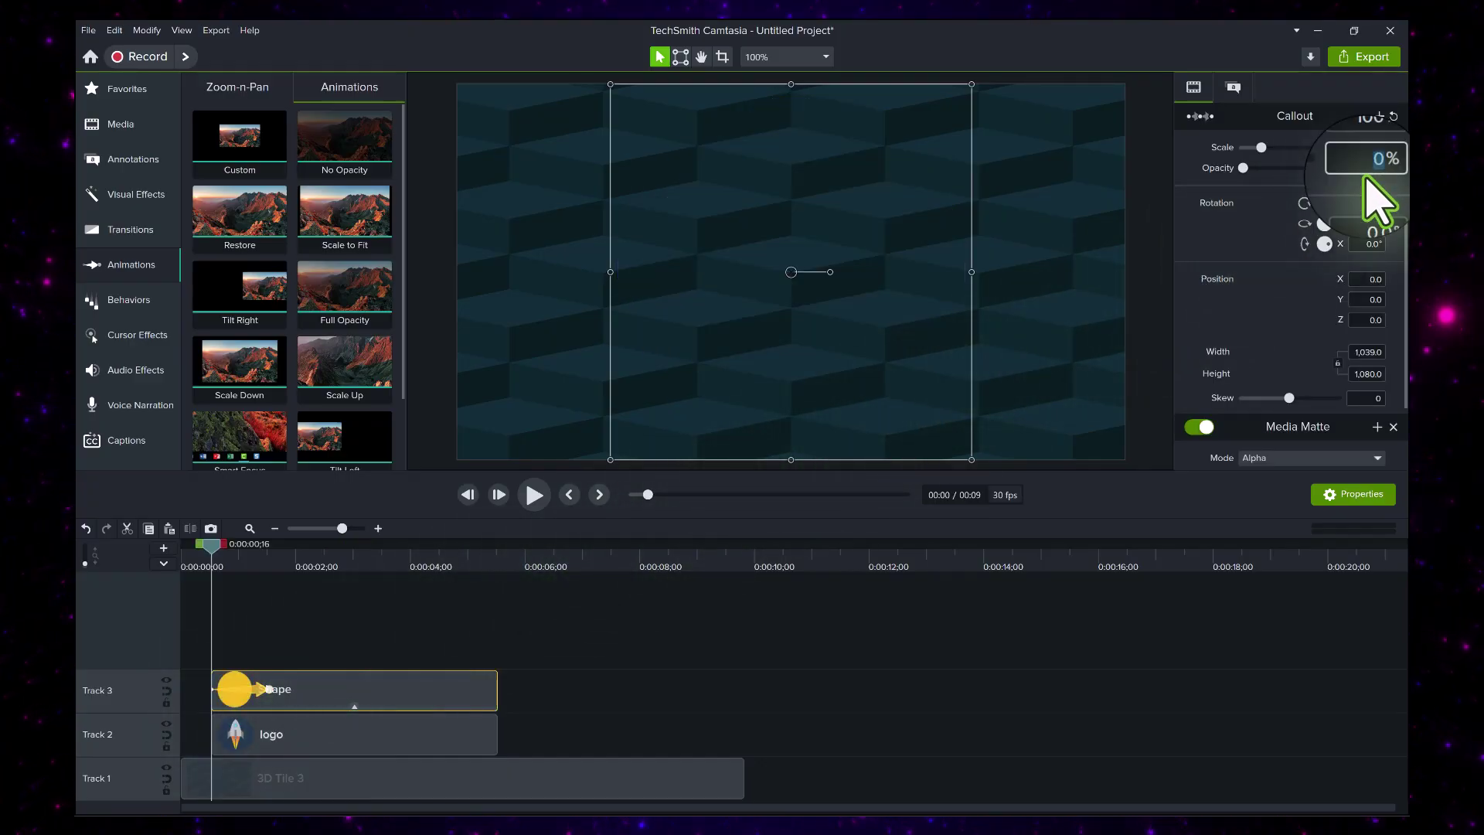
pyautogui.write('10')
pyautogui.press('Return')
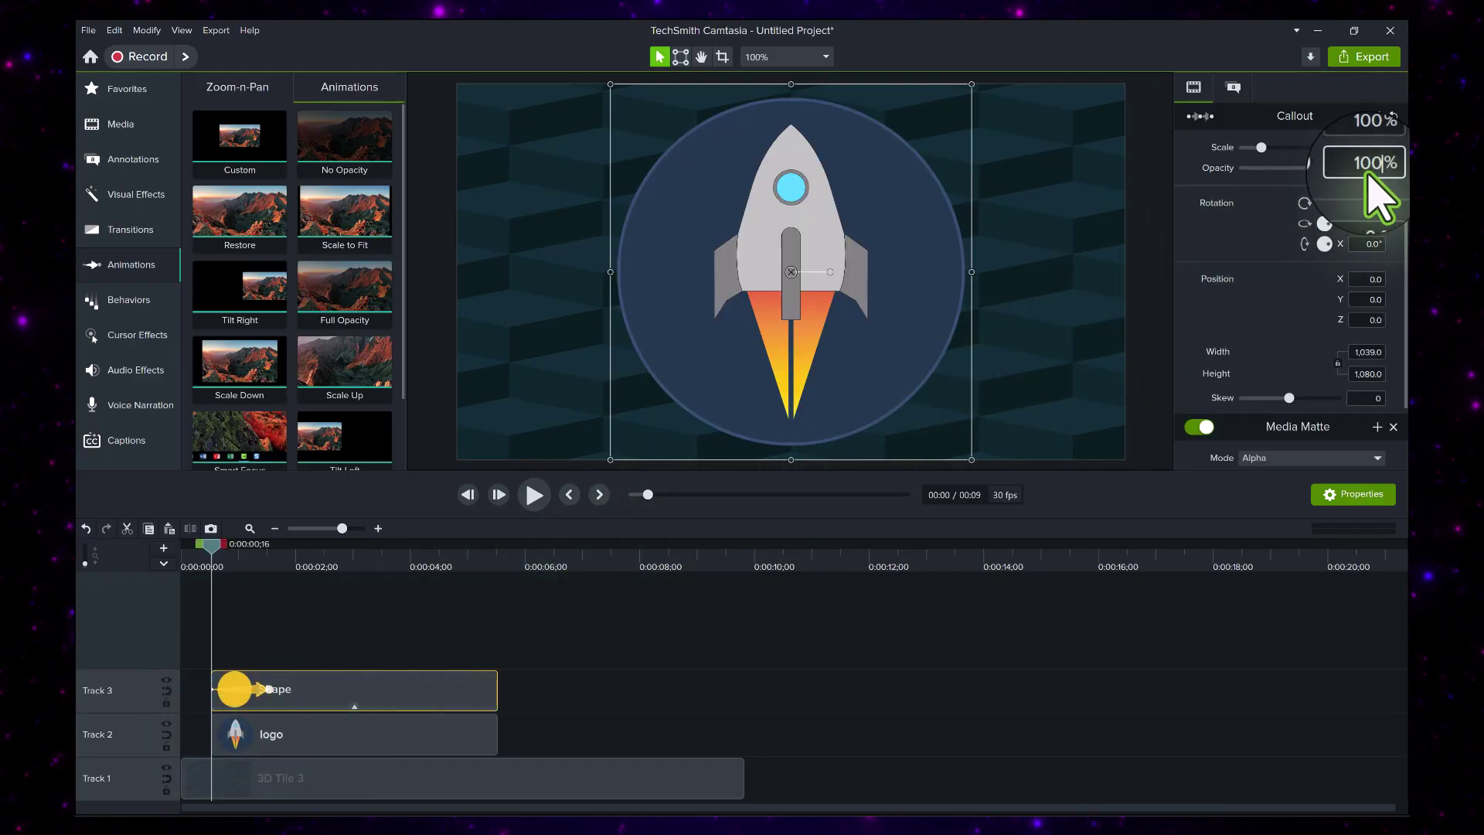
pyautogui.write('1')
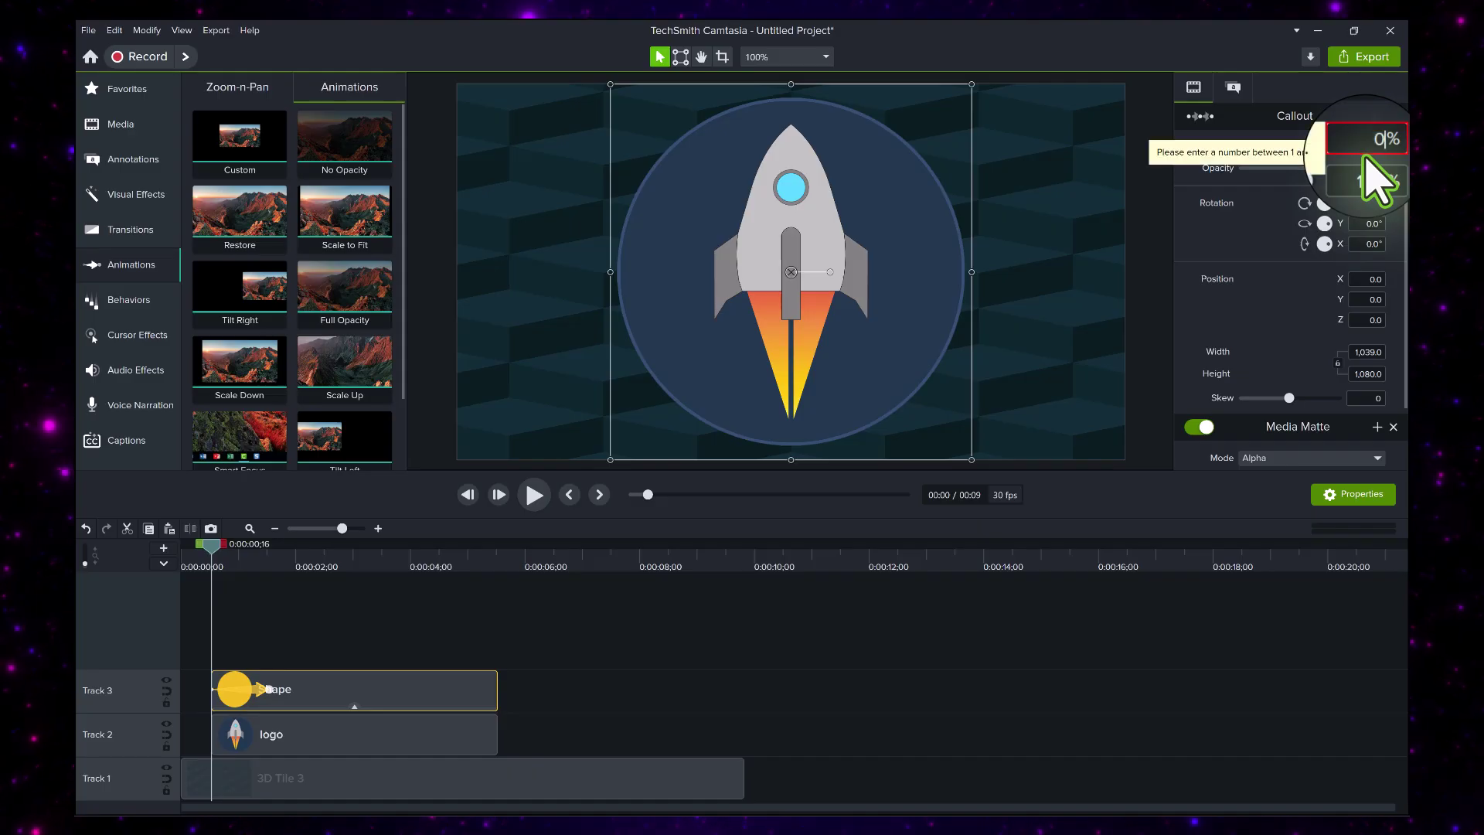
pyautogui.press('Return')
pyautogui.click(952, 447)
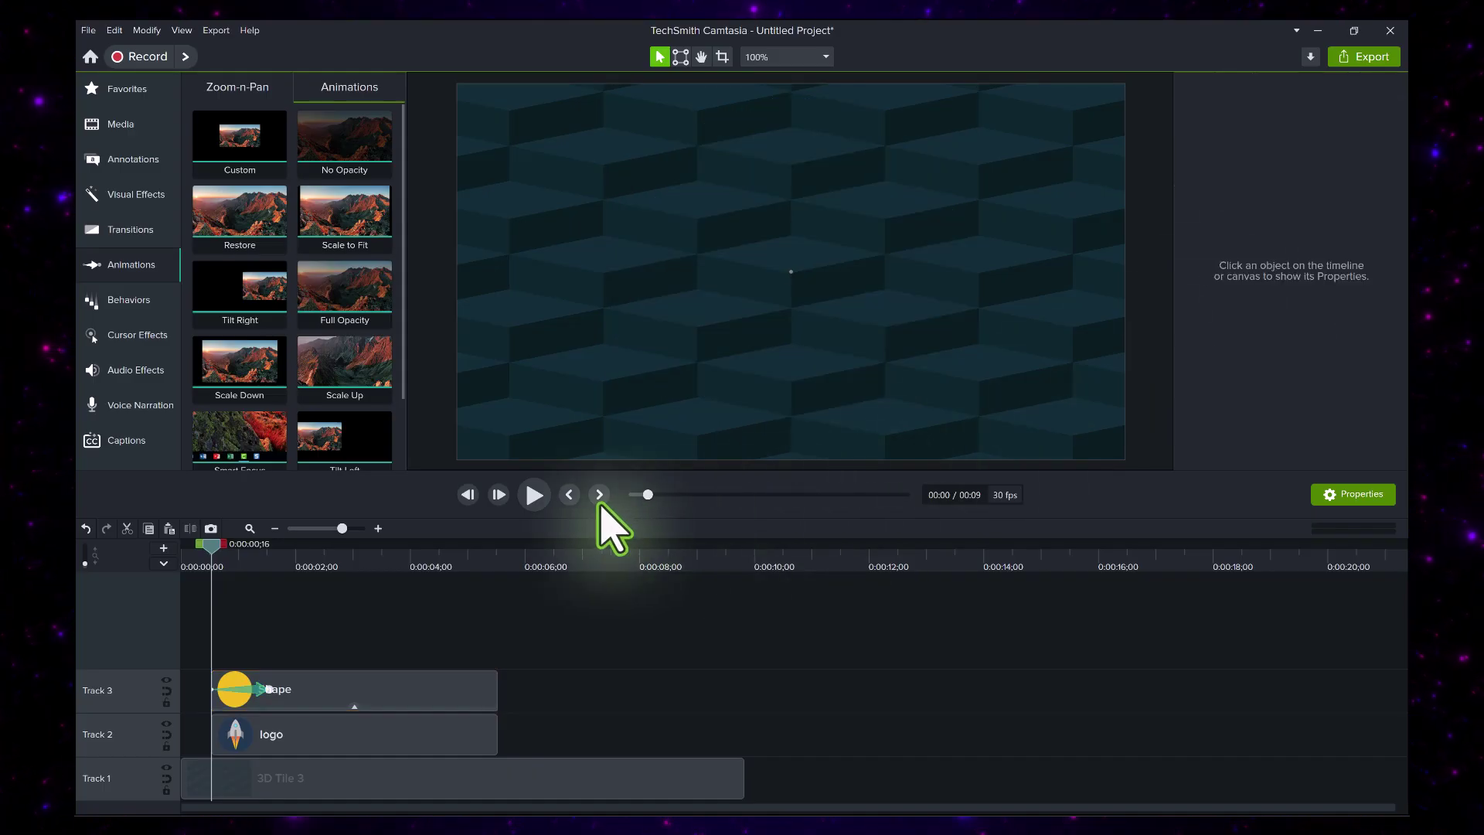
pyautogui.click(568, 496)
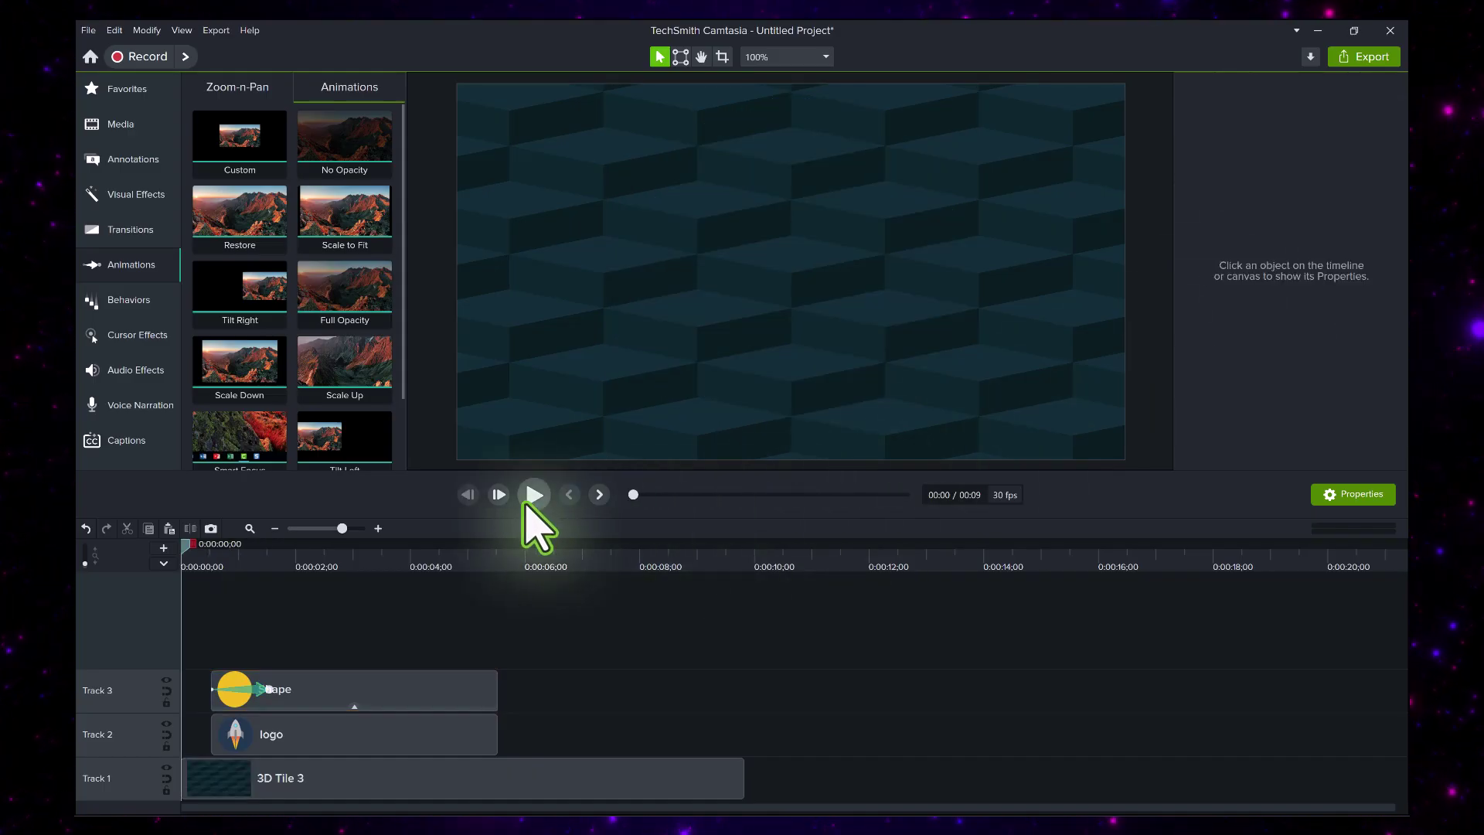